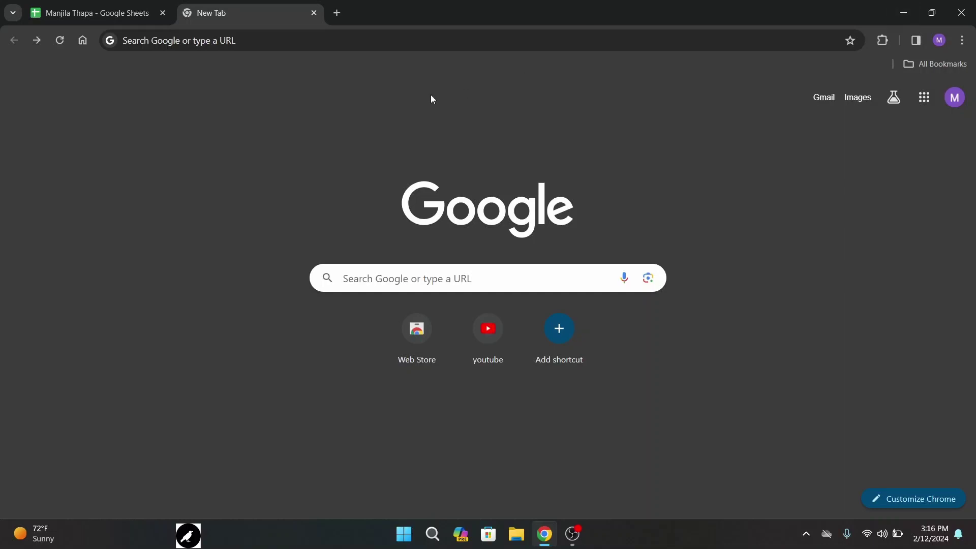
Rerun the earlier 'employee login taco bell' search from the address bar suggestions.
{"action": "left_click", "coordinate": [267, 36]}
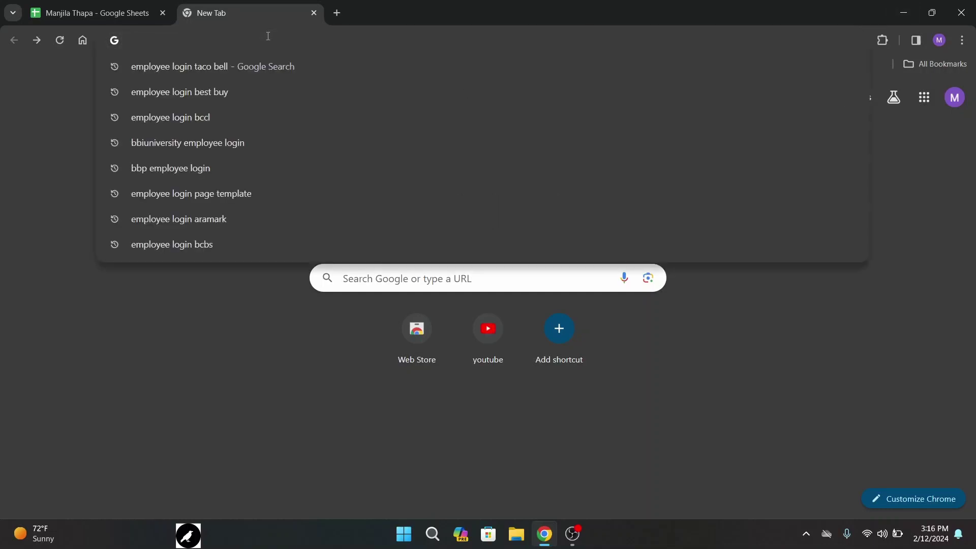
{"action": "left_click", "coordinate": [200, 67]}
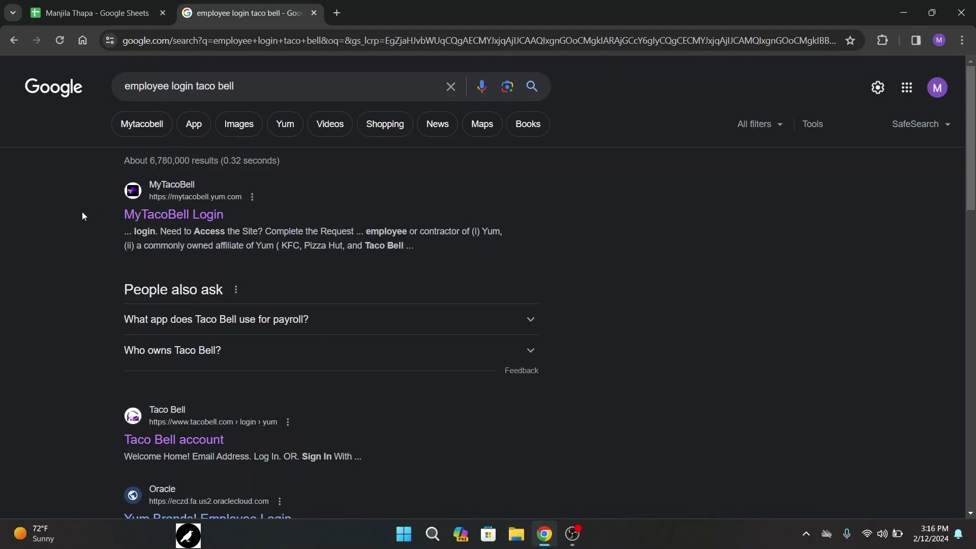
Open the MyTacoBell Login result and dismiss the saved username and password suggestions, leaving both fields empty.
{"action": "left_click", "coordinate": [162, 217]}
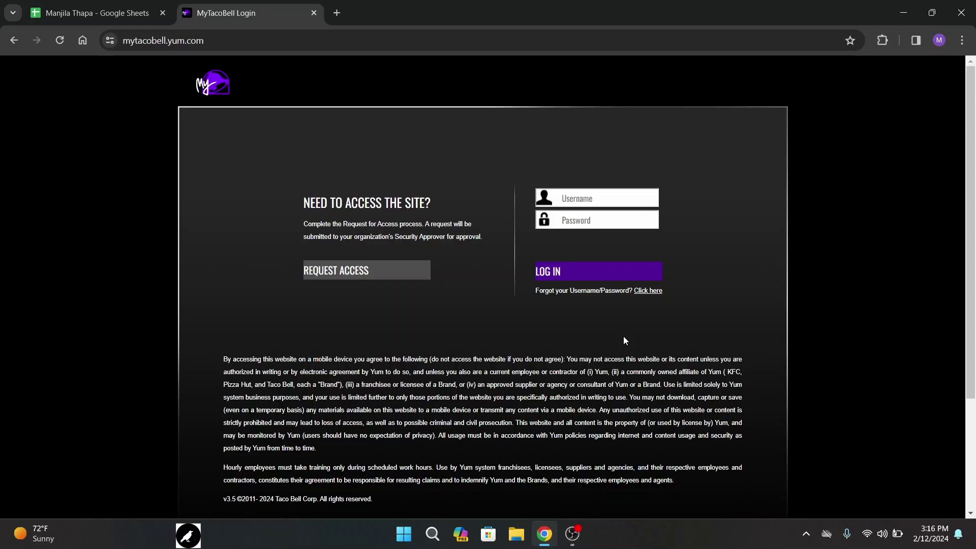
{"action": "left_click", "coordinate": [589, 198]}
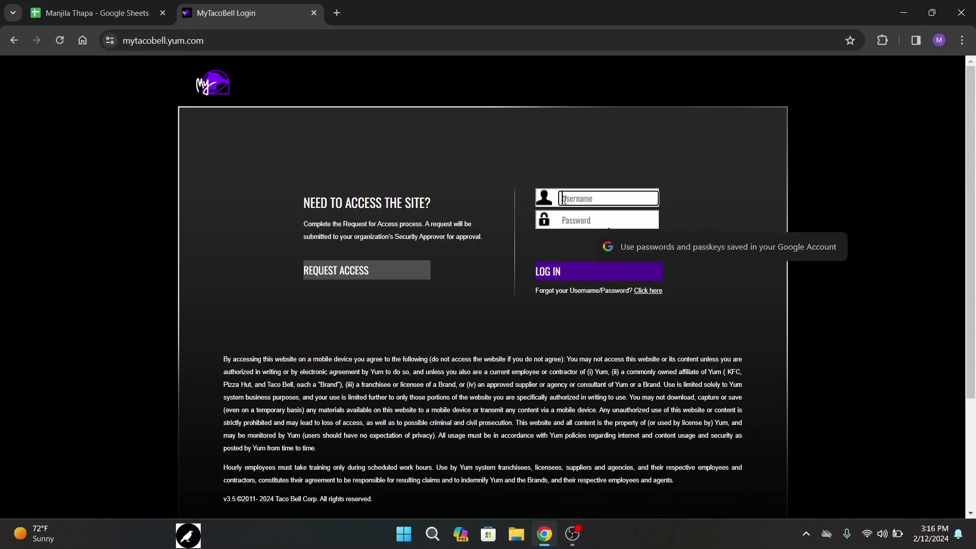
{"action": "left_click", "coordinate": [608, 204]}
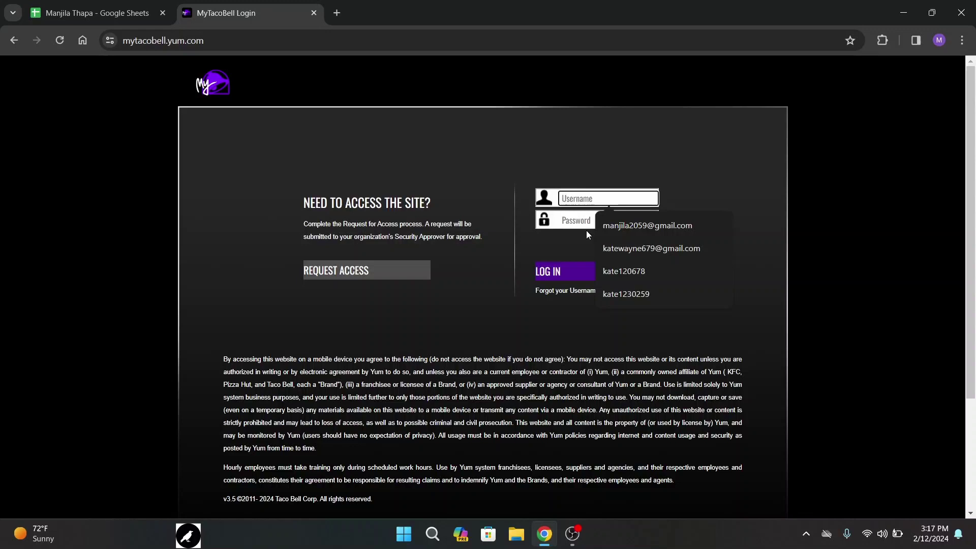
{"action": "left_click", "coordinate": [568, 221]}
{"action": "left_click", "coordinate": [639, 306]}
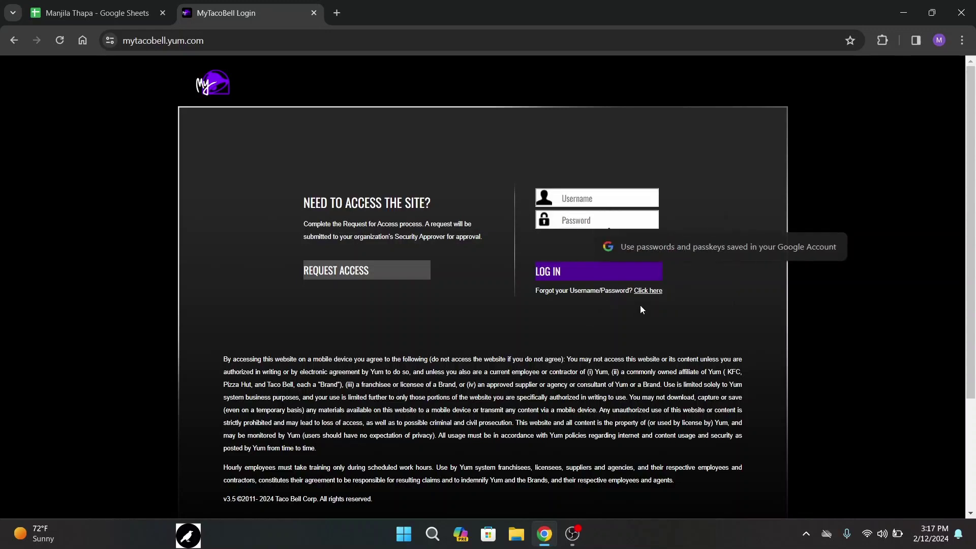